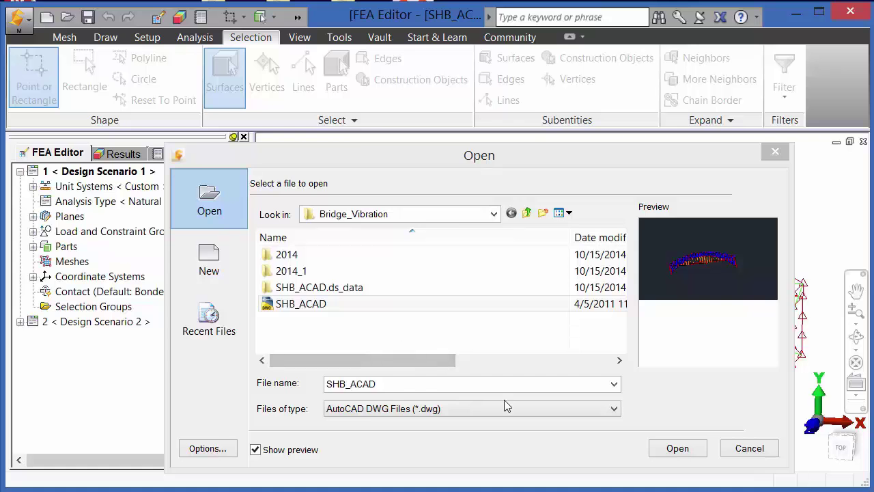
# - Open the SHB_ACAD AutoCAD DWG bridge model and bring up Part 1's Element Definition actions
pyautogui.click(503, 409)
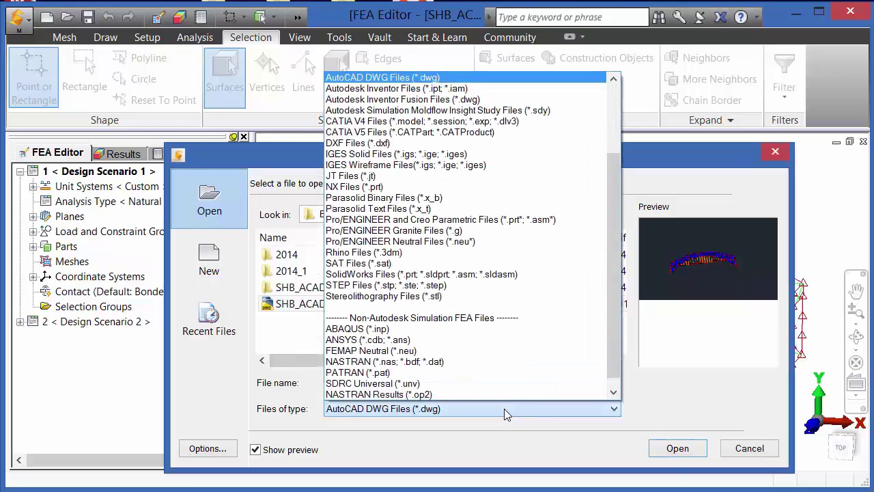
pyautogui.click(478, 77)
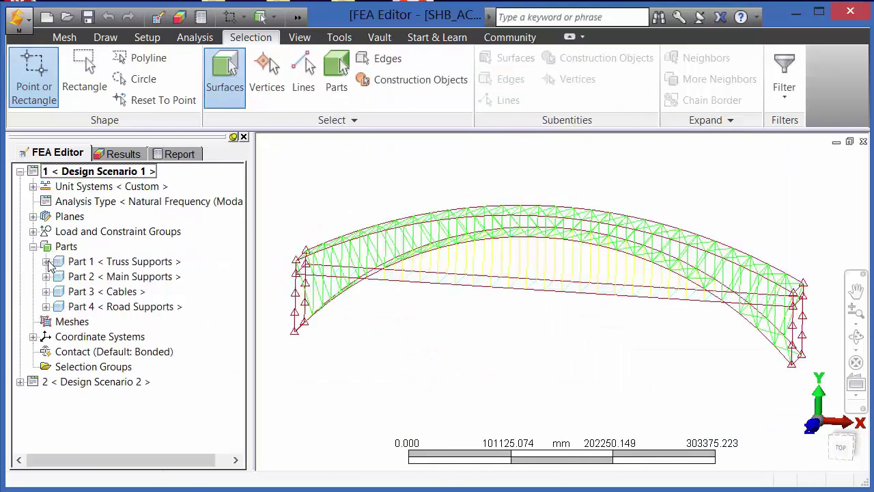
pyautogui.click(46, 261)
pyautogui.click(131, 292)
pyautogui.rightClick(133, 292)
# - Browse Part 1's cross-section libraries: Hollow Rectangular shape, aisc2001 database, C channel sections; then close them
pyautogui.click(167, 296)
pyautogui.click(588, 294)
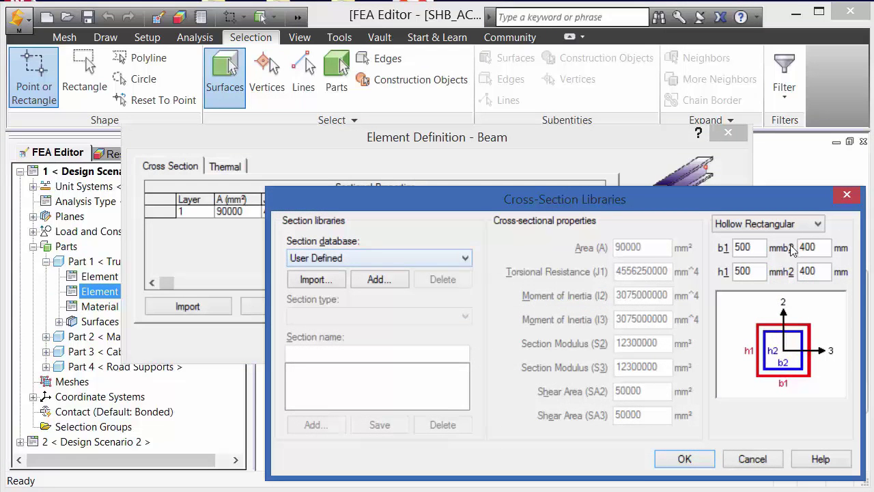
pyautogui.click(797, 223)
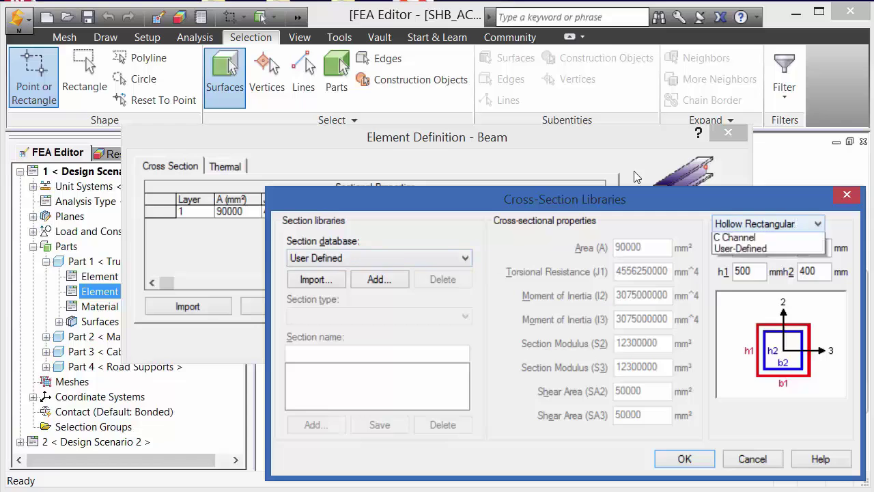
pyautogui.click(846, 230)
pyautogui.click(410, 258)
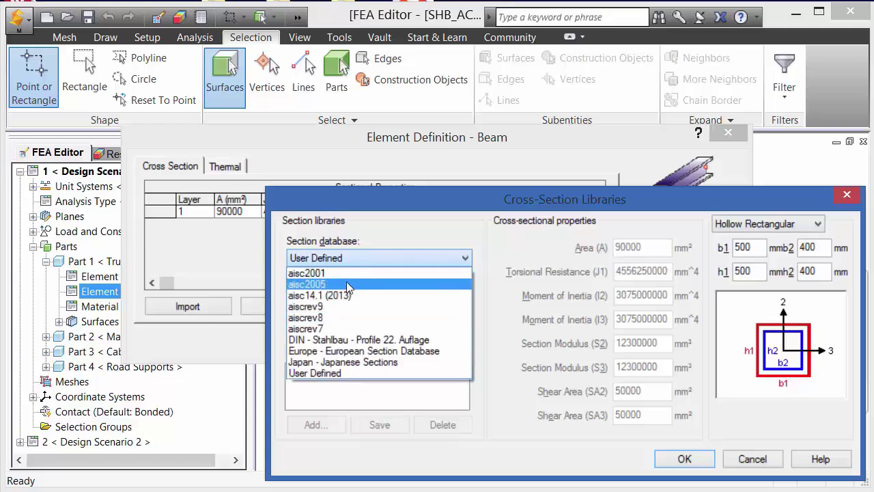
pyautogui.click(327, 273)
pyautogui.click(372, 315)
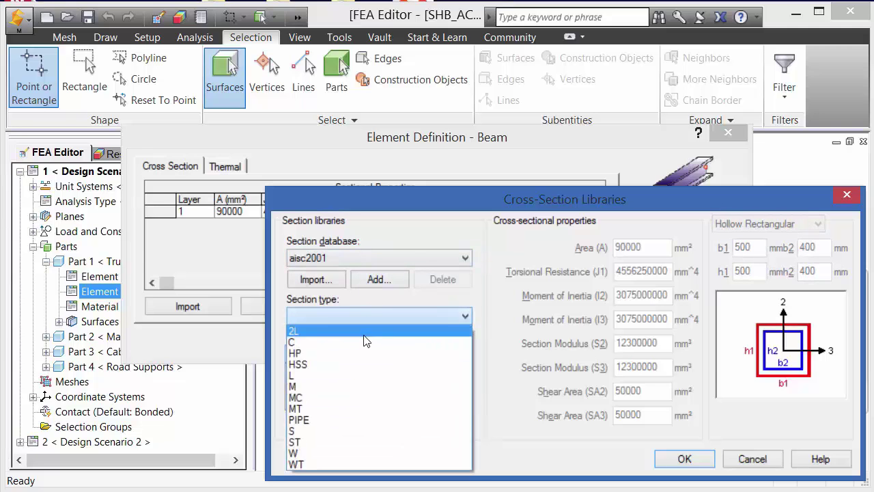
pyautogui.click(295, 343)
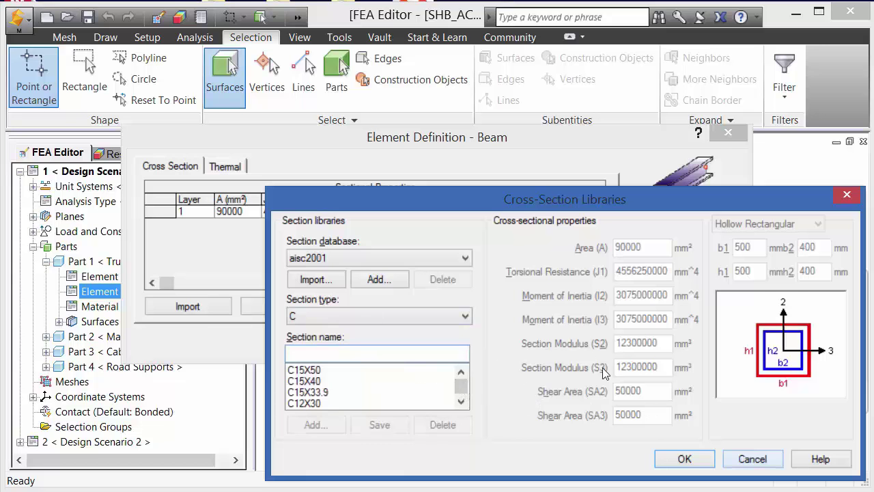
pyautogui.click(684, 458)
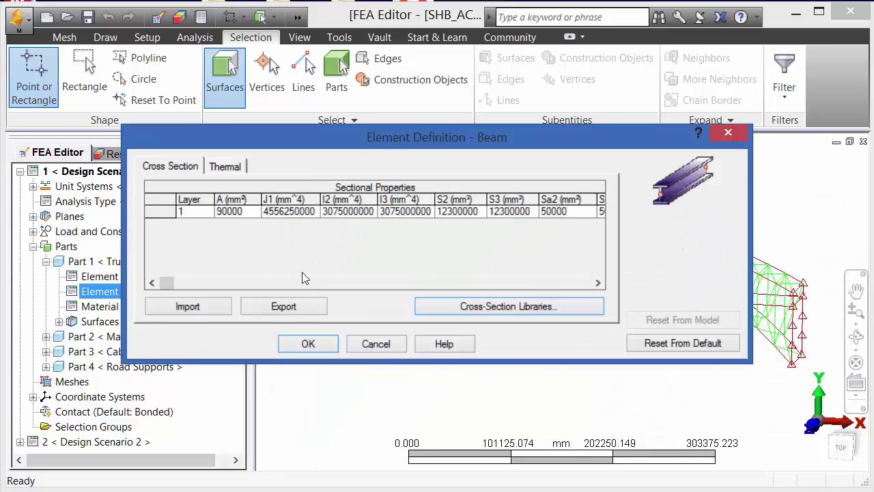
# - Close the beam element definition and review the natural frequency analysis parameters
pyautogui.click(308, 344)
pyautogui.rightClick(225, 201)
pyautogui.click(301, 213)
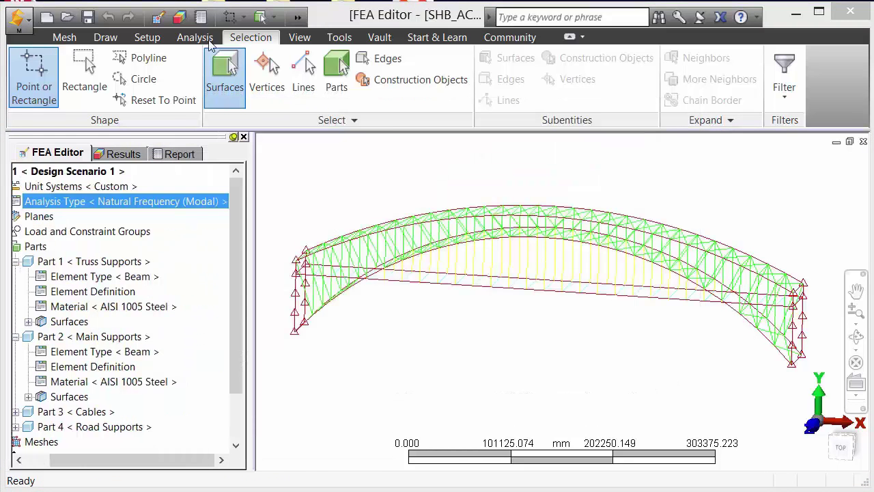
pyautogui.click(219, 368)
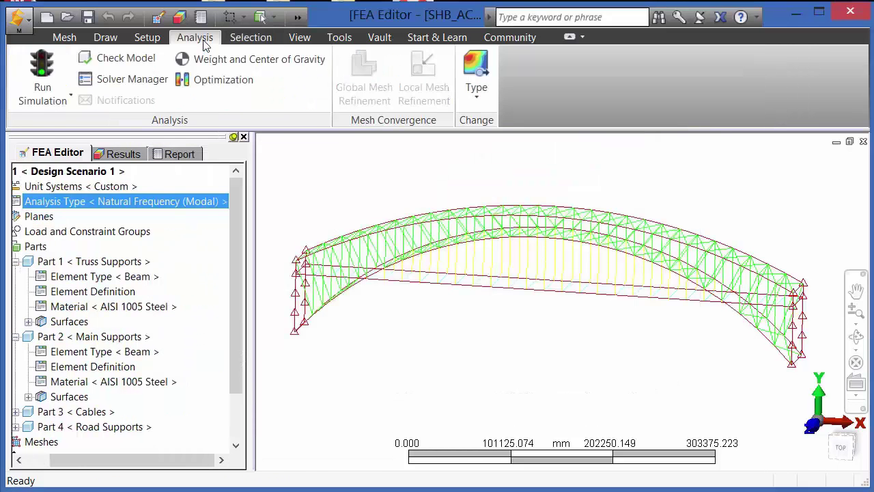
# - Run the natural frequency simulation with a chosen solver
pyautogui.click(194, 37)
pyautogui.click(70, 99)
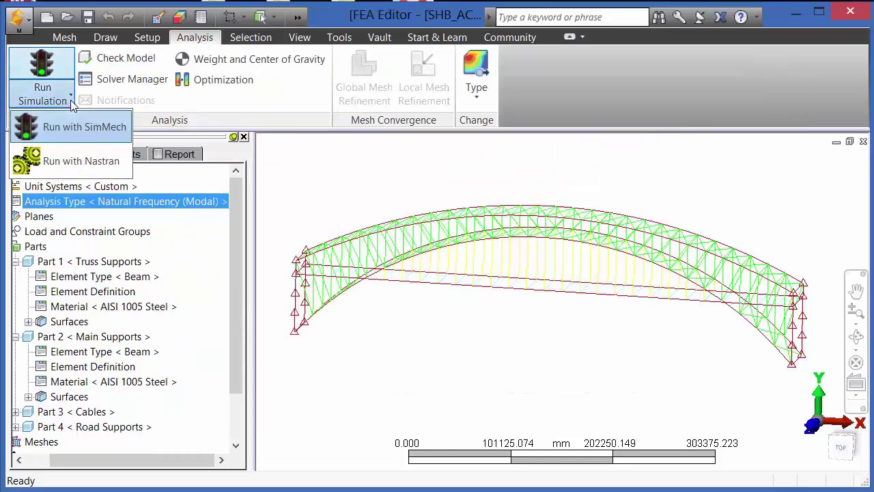
pyautogui.click(78, 162)
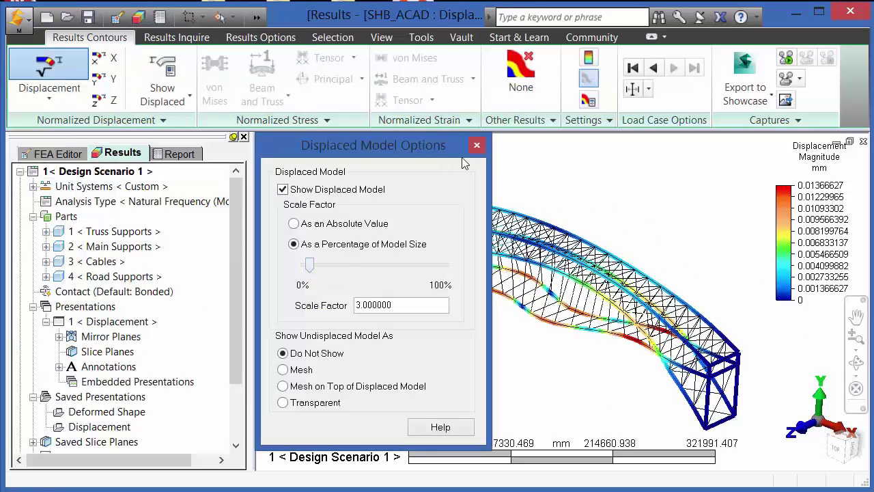
# - Close Displaced Model Options and stop capturing the mode 5 shape animation
pyautogui.click(476, 145)
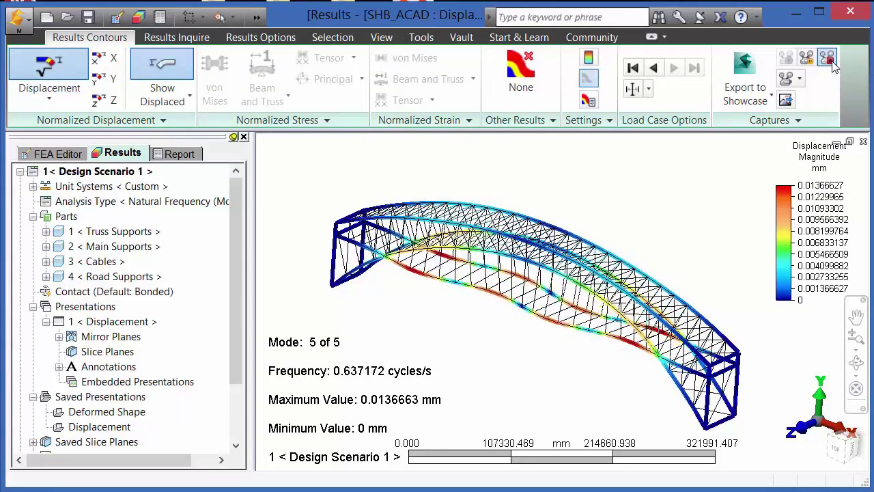
pyautogui.click(829, 60)
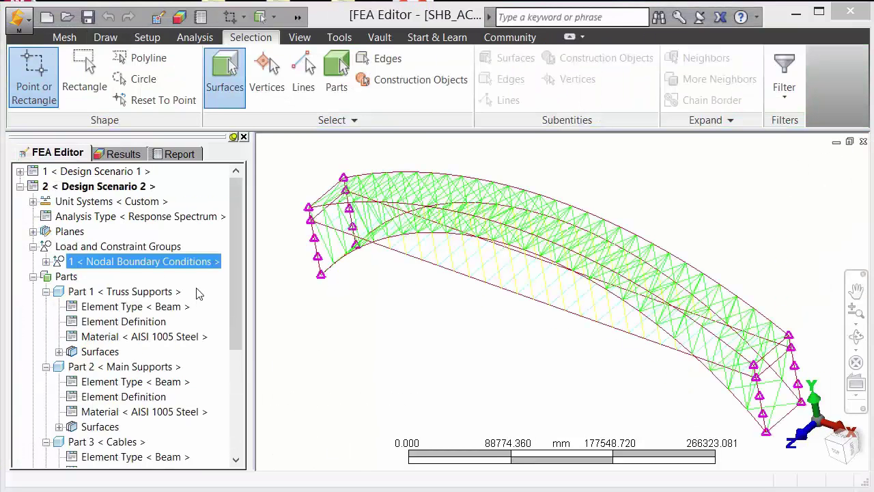
# - Review the response spectrum's g vs. Period spectrum data, then close the analysis parameters
pyautogui.doubleClick(222, 216)
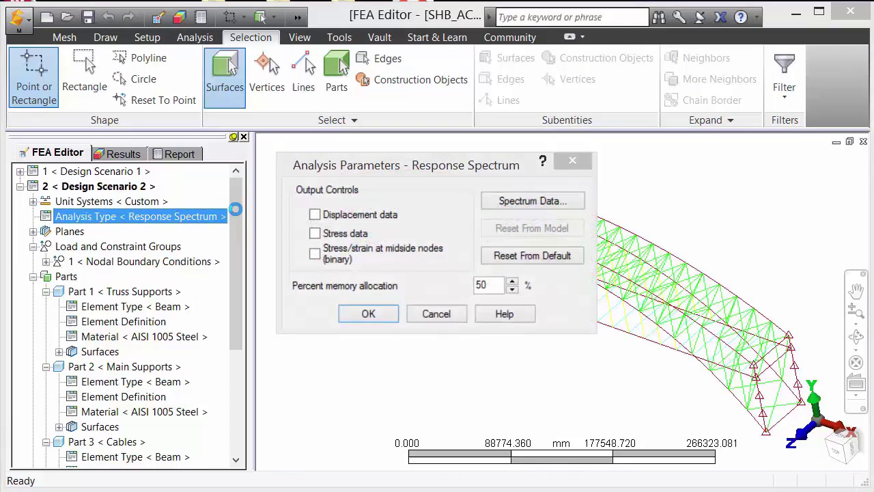
pyautogui.click(534, 203)
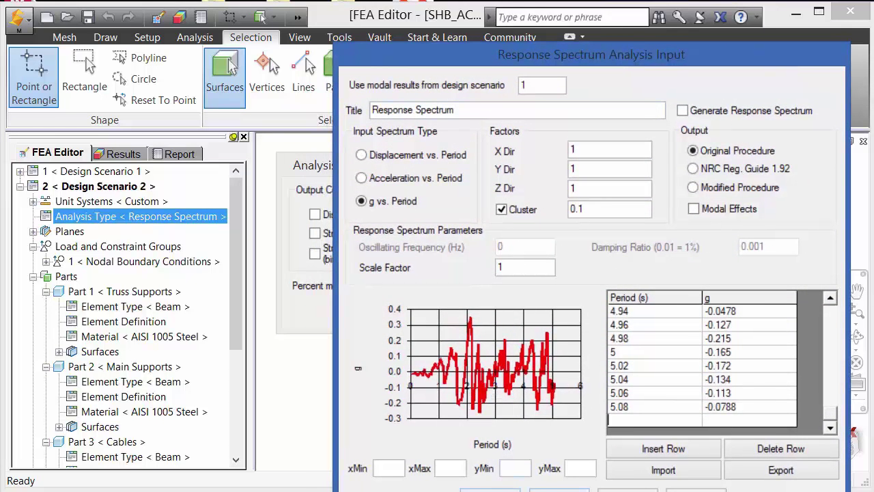
pyautogui.click(559, 490)
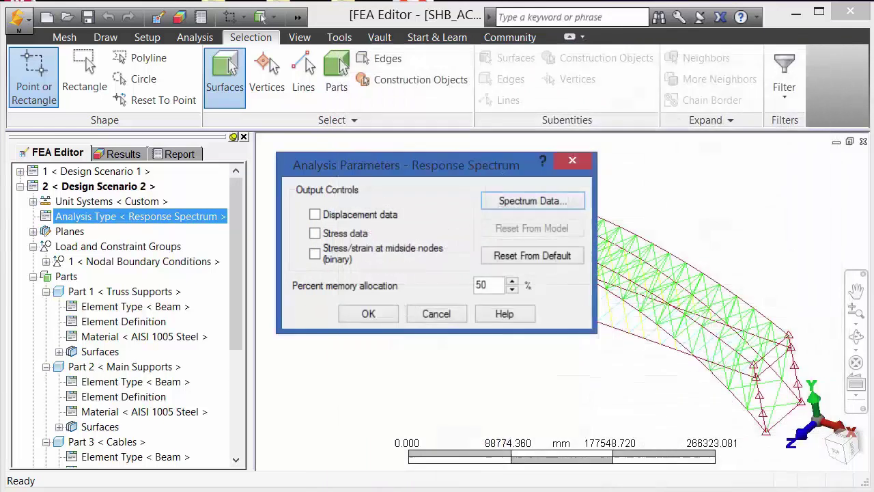
pyautogui.press('Return')
# - Run the response spectrum simulation and step worst-stress results from load case 1 through 5
pyautogui.click(195, 37)
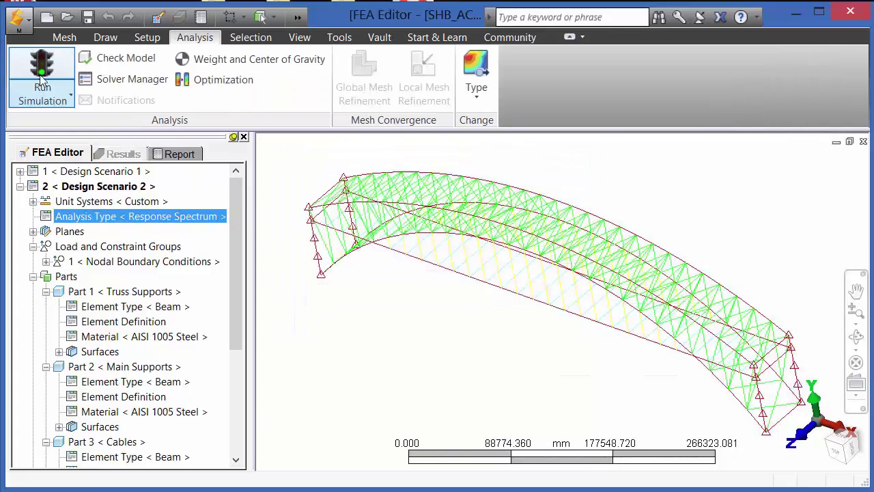
pyautogui.click(33, 75)
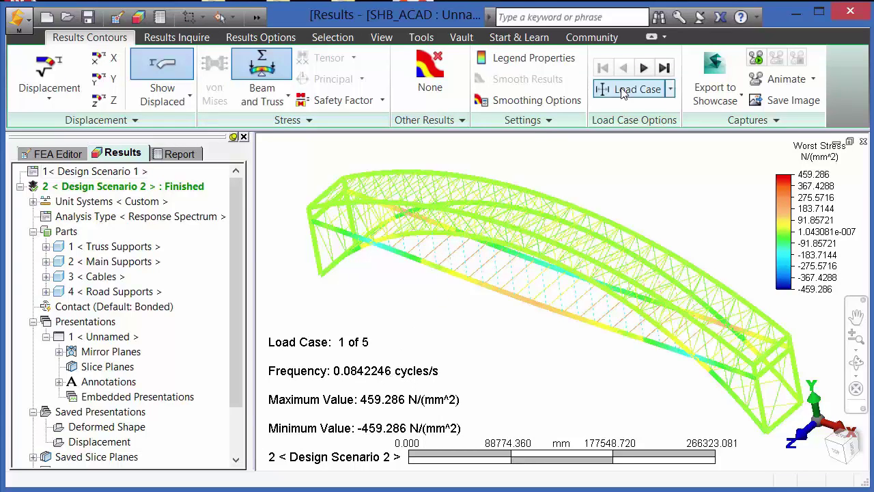
pyautogui.click(644, 68)
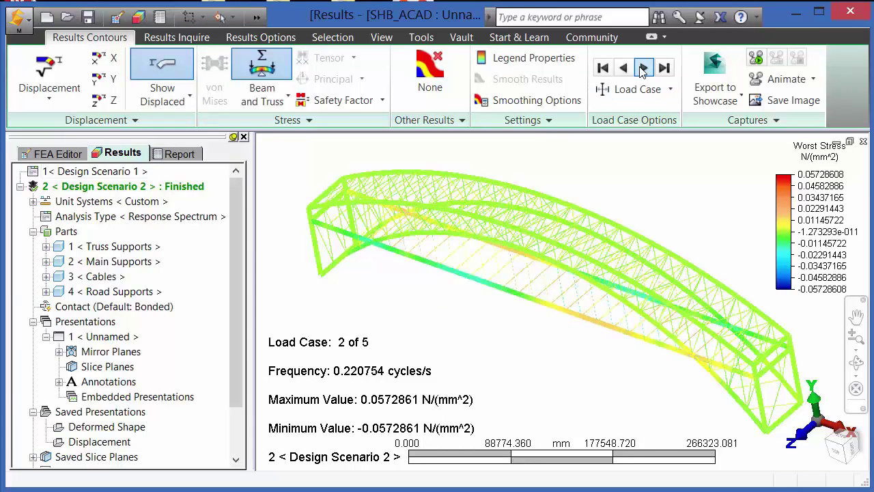
pyautogui.click(644, 68)
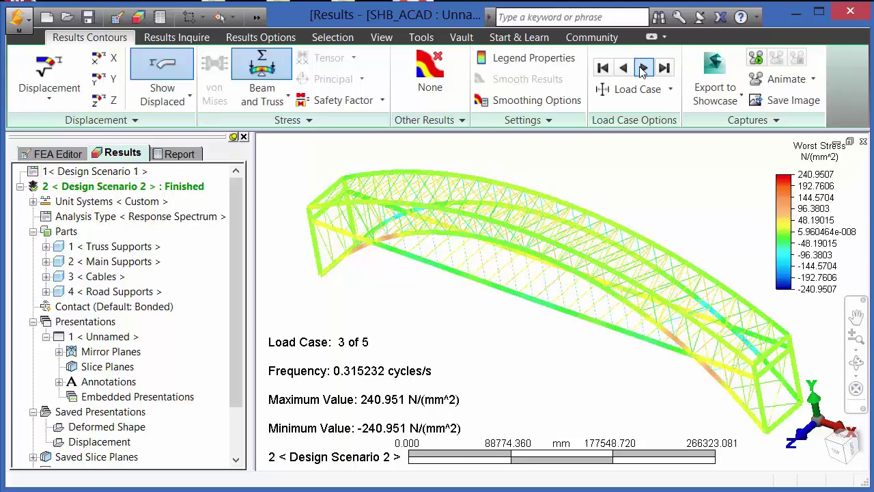
pyautogui.click(643, 68)
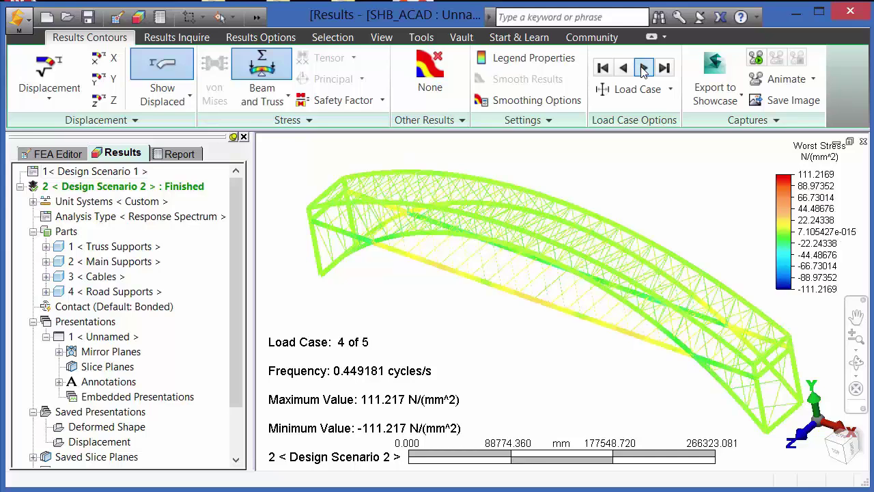
pyautogui.click(643, 68)
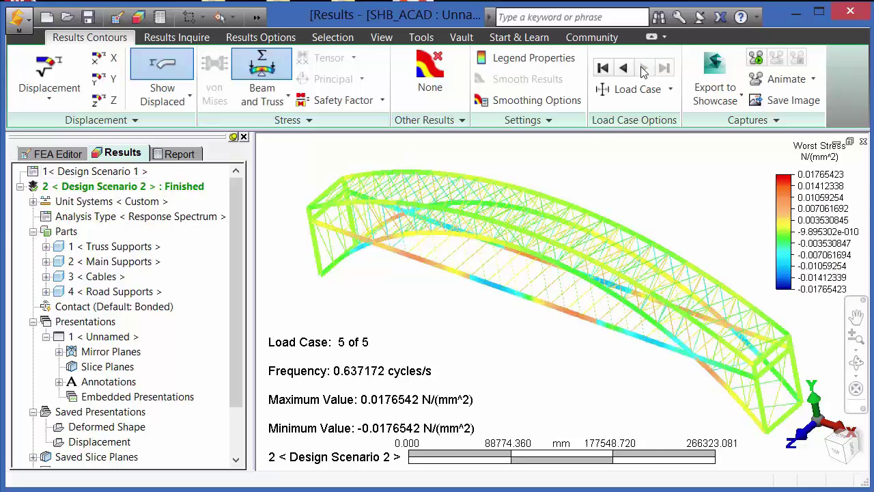
# - Display the resultant of all five load cases, peaking at 535.354 N/mm²
pyautogui.click(273, 43)
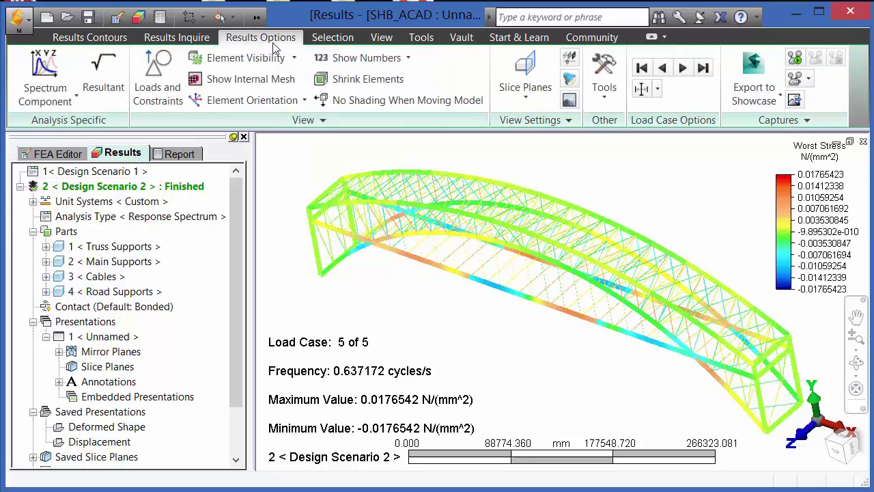
pyautogui.click(103, 76)
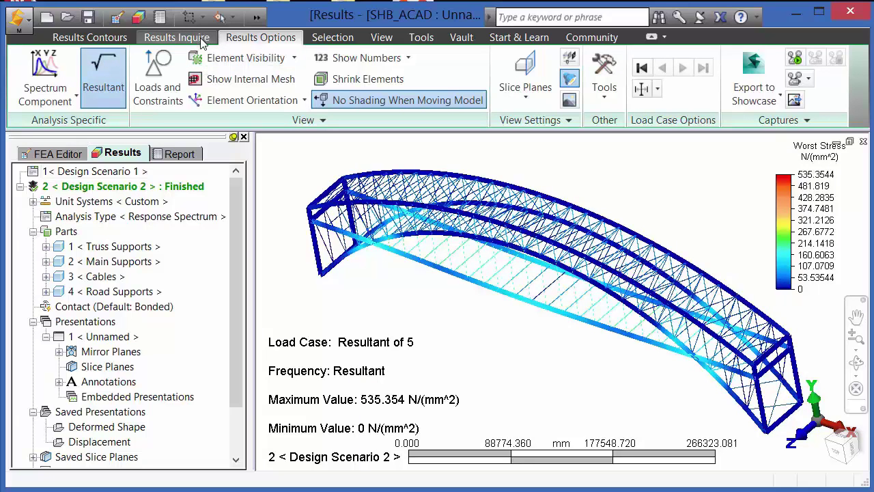
# - Render the bridge results in the Shaded with Mesh visual style
pyautogui.click(380, 39)
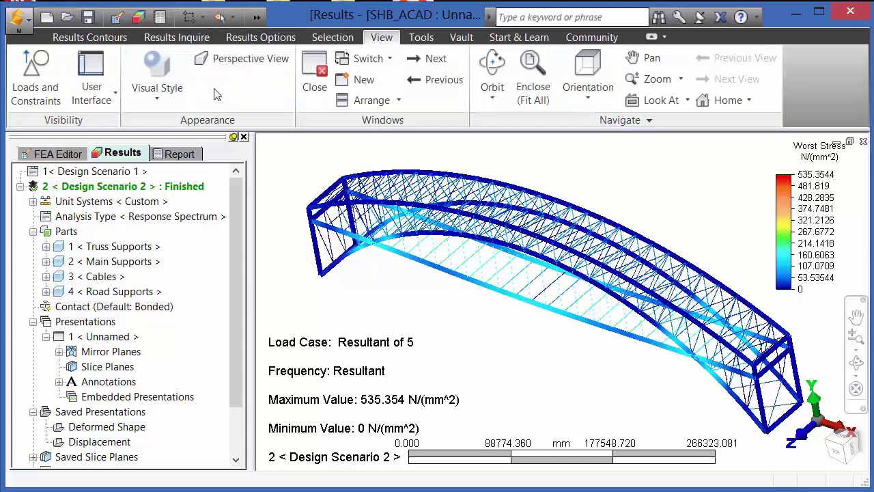
pyautogui.click(157, 101)
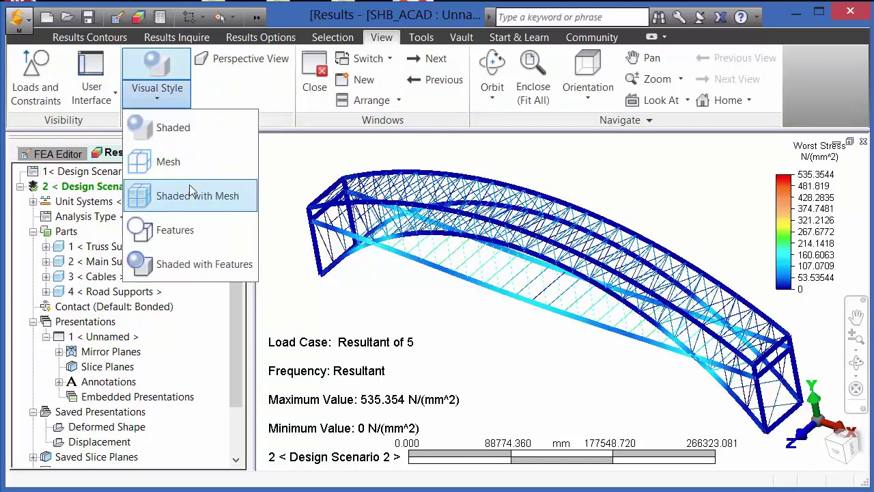
pyautogui.click(181, 196)
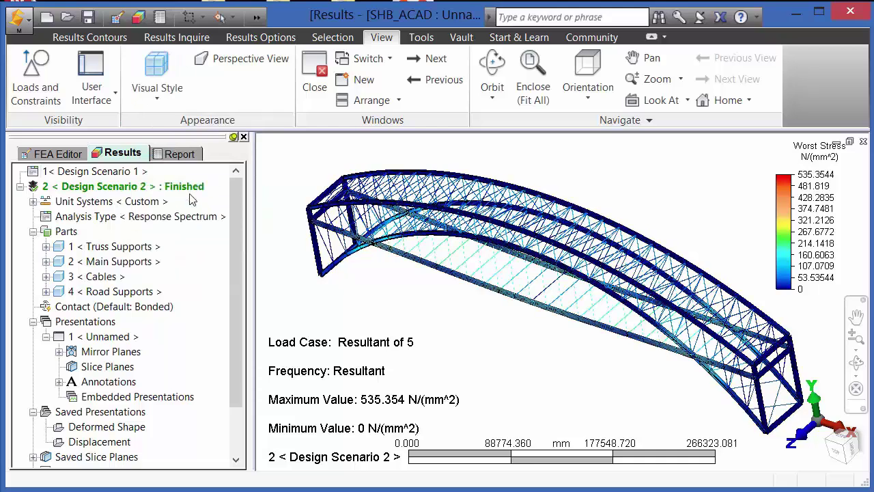
# - Add a YZ slice plane to the results view
pyautogui.rightClick(124, 369)
pyautogui.moveTo(226, 380)
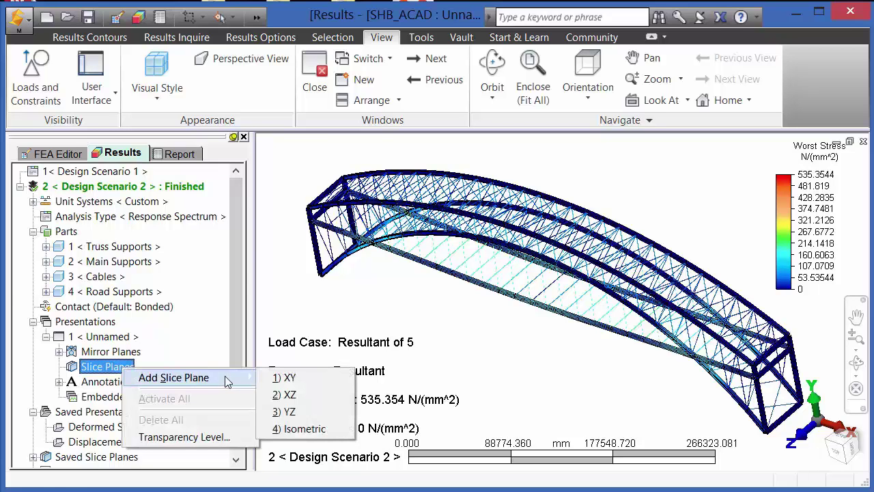
pyautogui.click(302, 412)
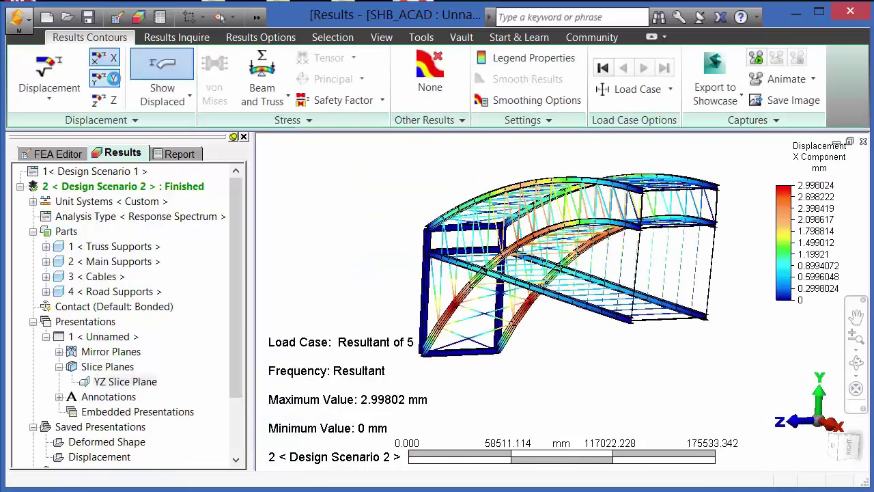
# - Show Y and Z displacement components, then plot the worst beam and truss stress
pyautogui.click(105, 78)
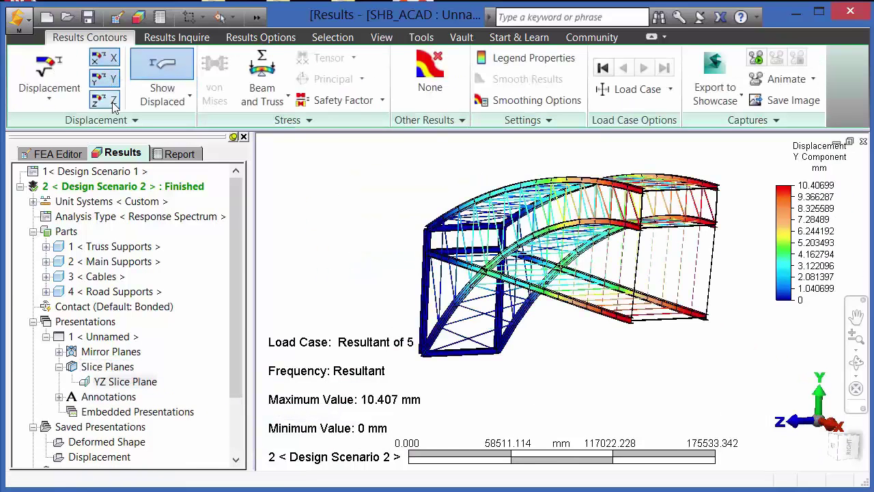
pyautogui.click(106, 100)
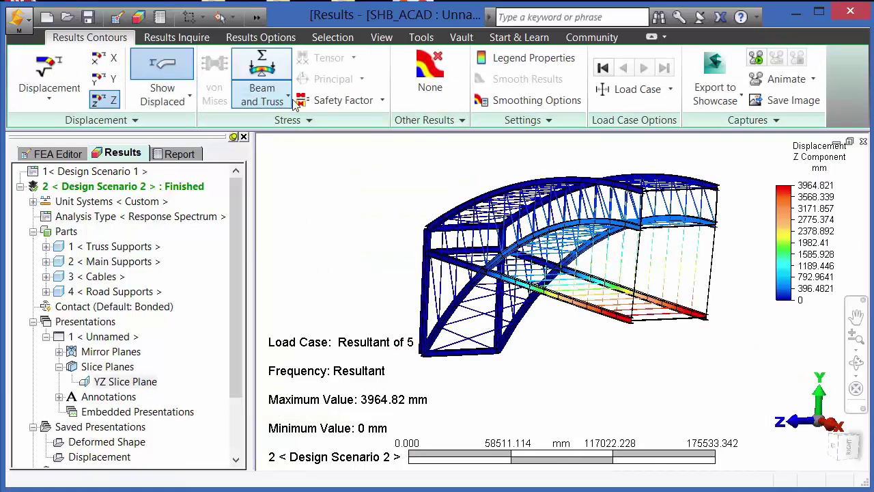
pyautogui.click(261, 101)
pyautogui.click(285, 231)
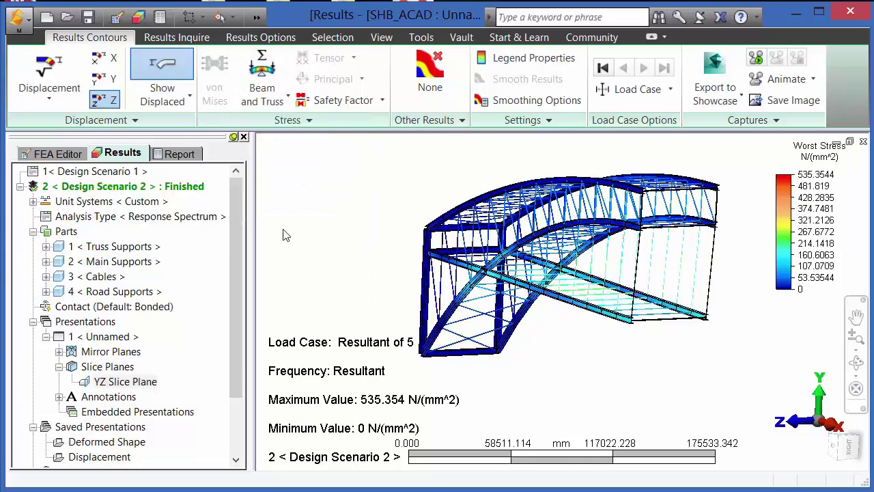
# - Plot the factor of safety using allowable stresses of 10000 per part
pyautogui.click(383, 102)
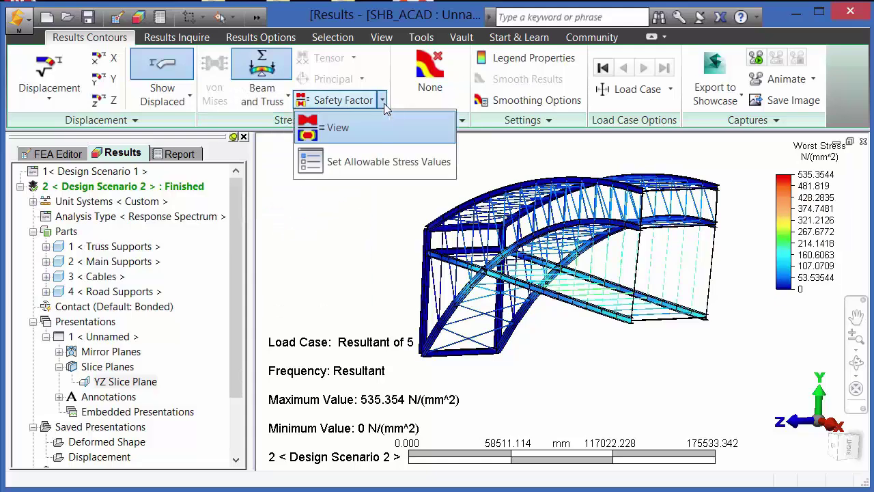
pyautogui.click(383, 167)
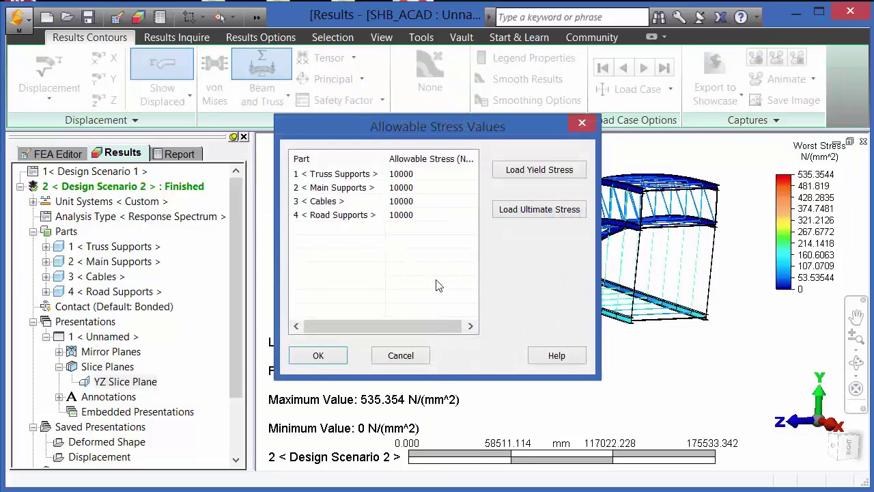
pyautogui.click(334, 362)
pyautogui.click(383, 101)
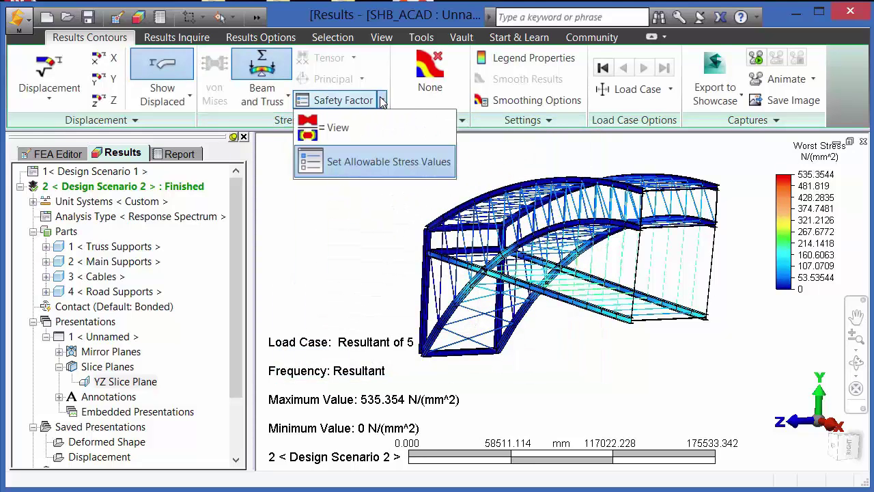
pyautogui.click(372, 127)
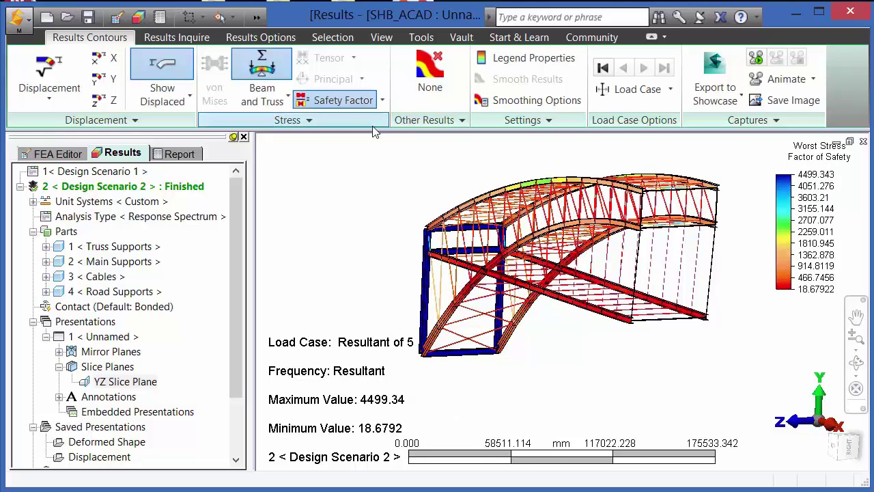
# - Limit the safety factor plot to values greater than 100 in the legend range settings
pyautogui.click(544, 59)
pyautogui.click(427, 110)
pyautogui.moveTo(444, 82); pyautogui.dragTo(237, 45)
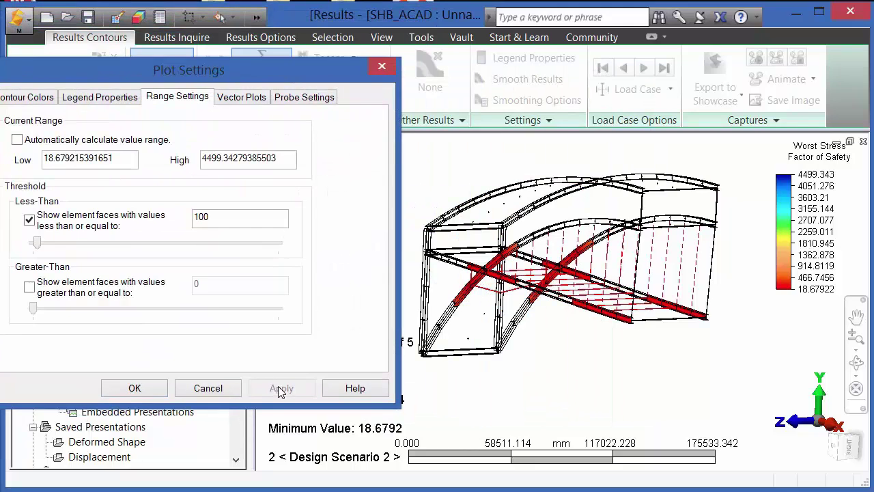
pyautogui.click(28, 219)
pyautogui.click(29, 287)
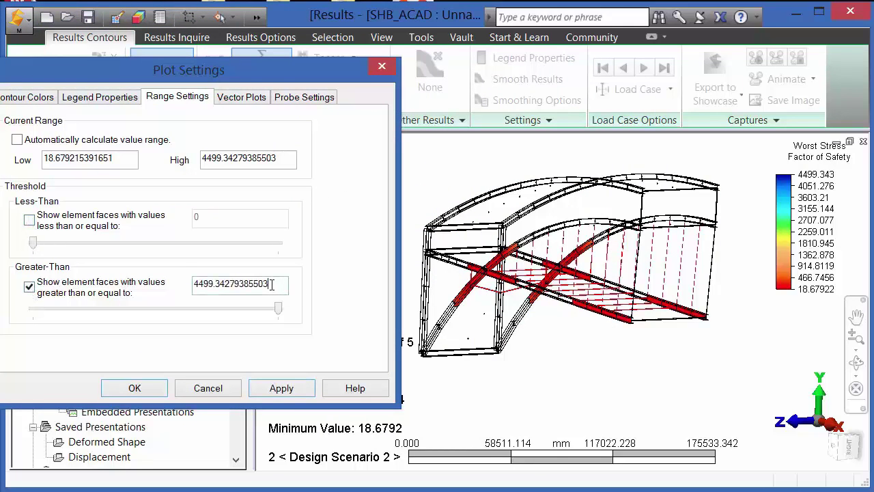
pyautogui.moveTo(258, 285); pyautogui.dragTo(189, 284)
pyautogui.write('100')
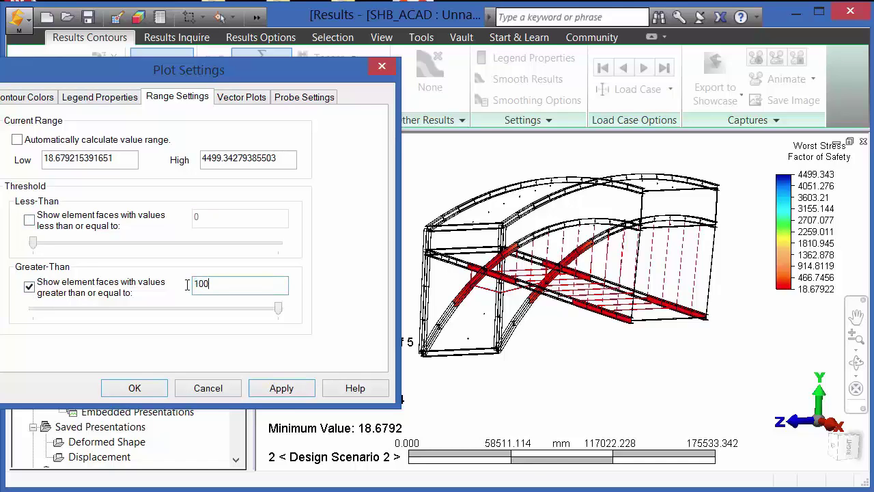
pyautogui.click(277, 391)
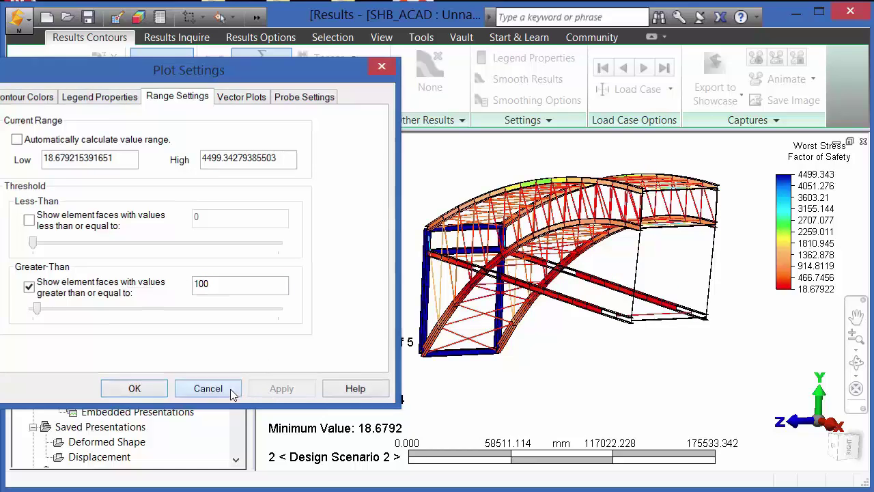
pyautogui.click(208, 388)
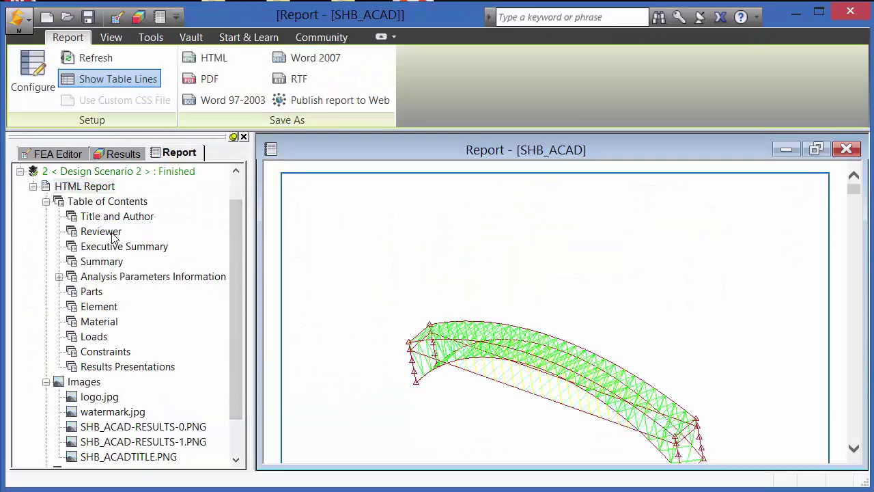
# - Review the report configuration's Project Name and Executive Summary content
pyautogui.click(39, 75)
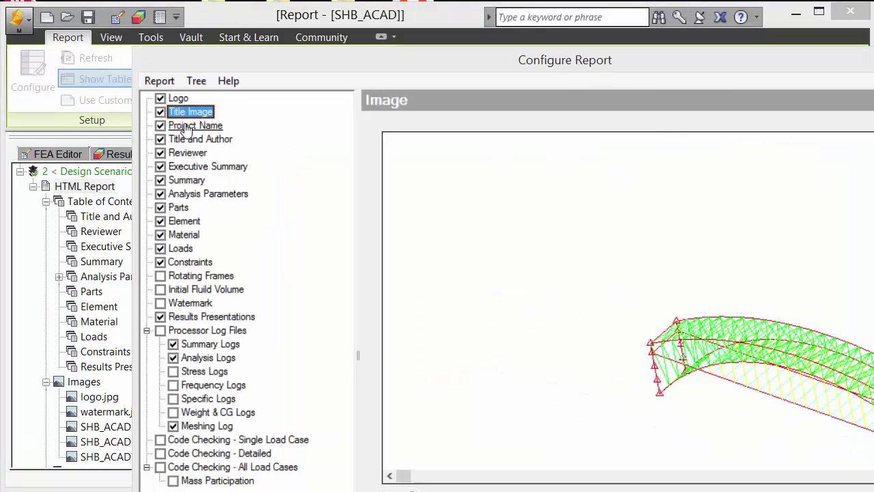
pyautogui.click(179, 125)
pyautogui.click(683, 211)
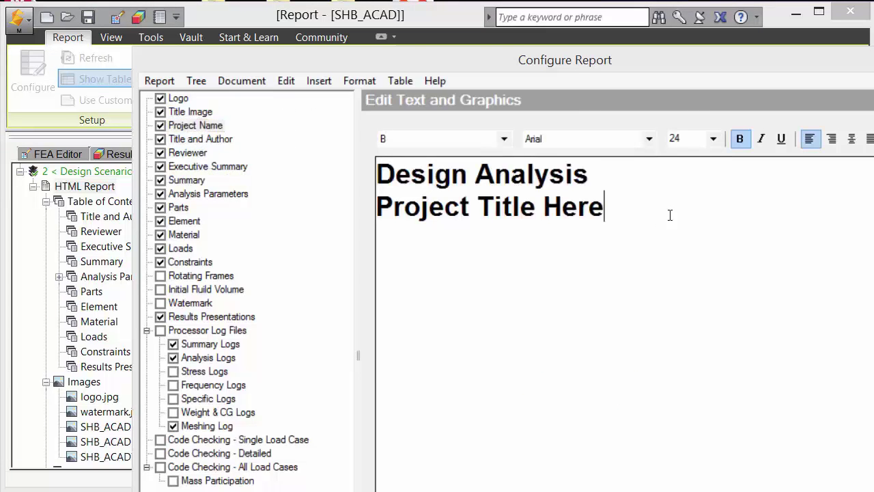
pyautogui.click(231, 166)
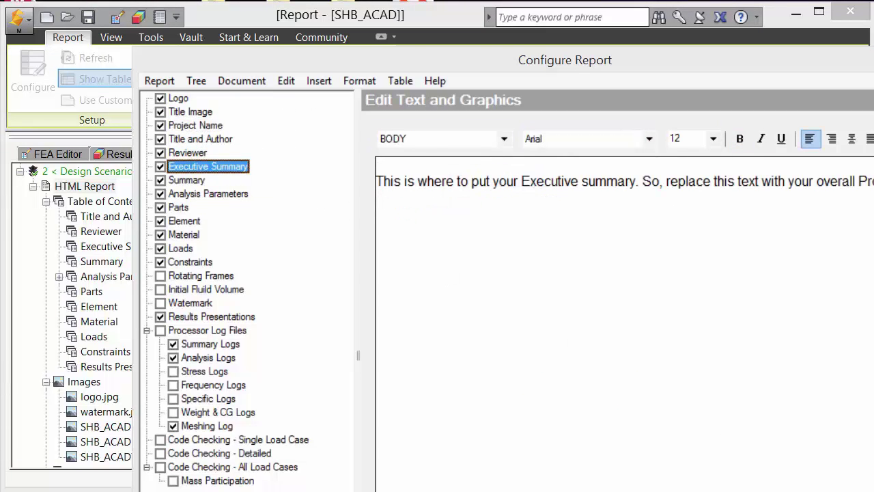
pyautogui.press('Return')
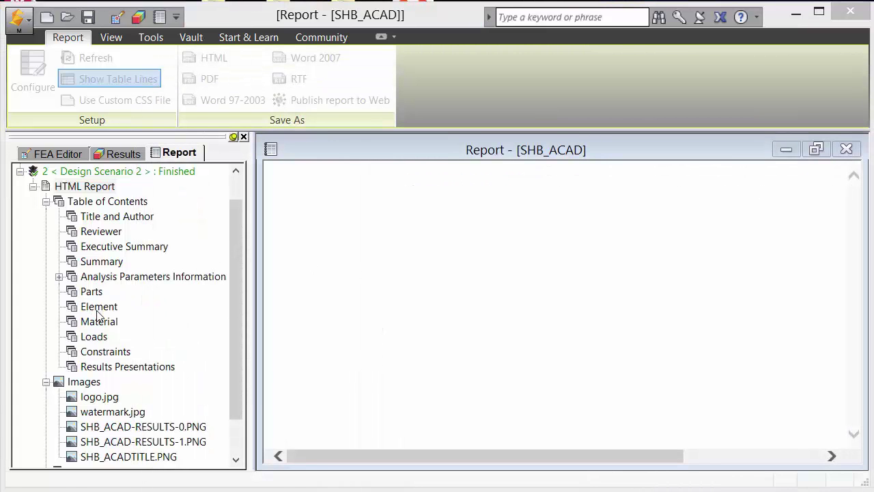
# - Browse the report's Element, Material, Loads and Constraints sections and SHB_ACAD-RESULTS-0/1 images
pyautogui.click(156, 313)
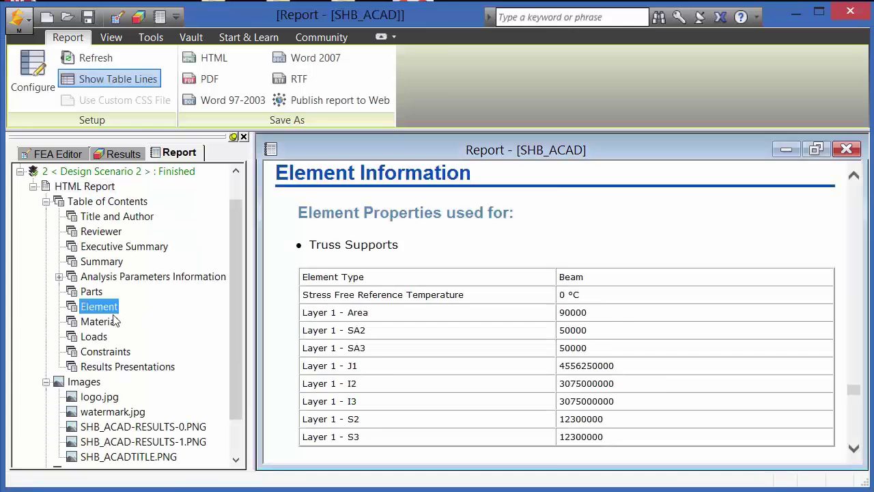
pyautogui.click(112, 321)
pyautogui.click(101, 337)
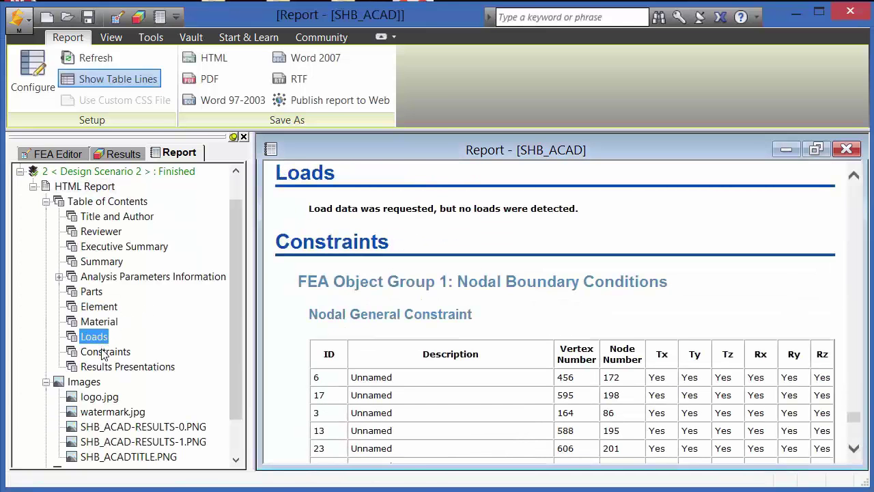
pyautogui.click(104, 353)
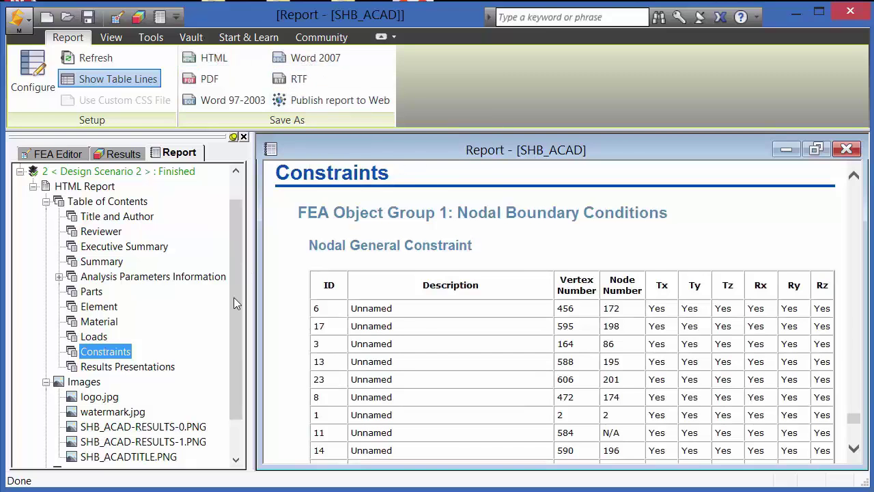
pyautogui.click(190, 428)
pyautogui.click(181, 444)
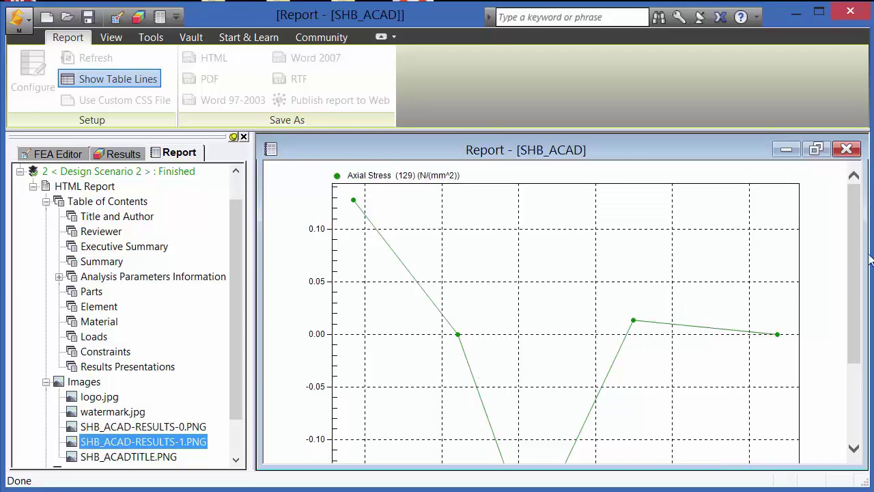
pyautogui.moveTo(848, 282); pyautogui.dragTo(846, 334)
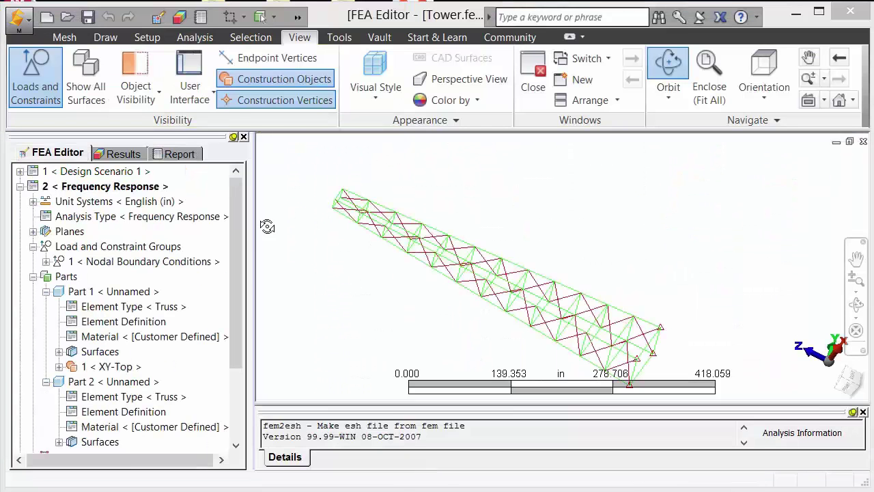
# - Open the tower's frequency-response analysis setup and review the excited nodes and exciting frequency definitions
pyautogui.rightClick(194, 217)
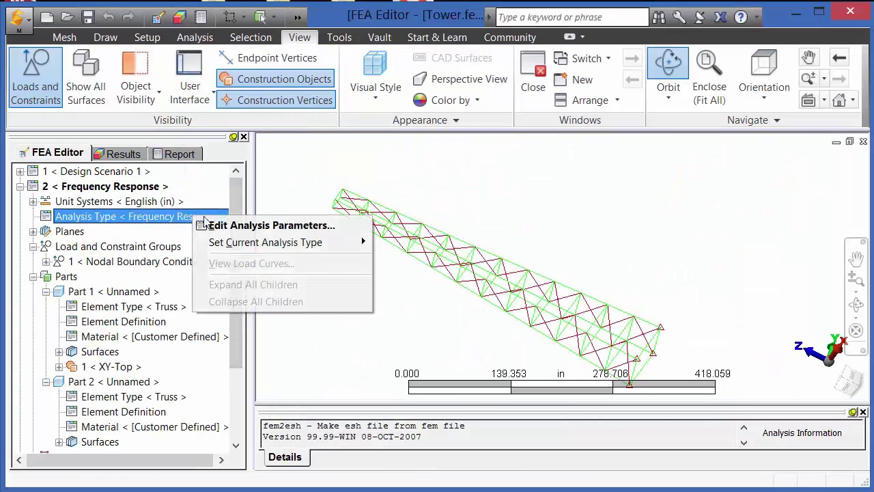
pyautogui.click(217, 226)
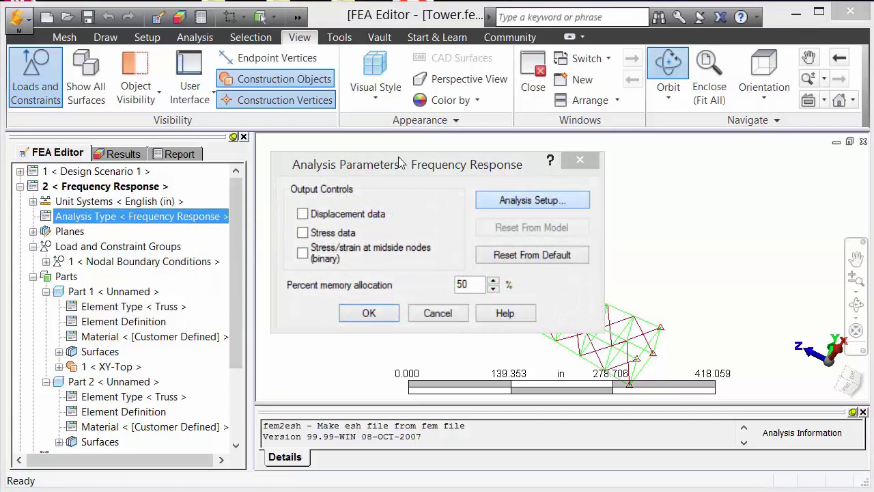
pyautogui.click(503, 201)
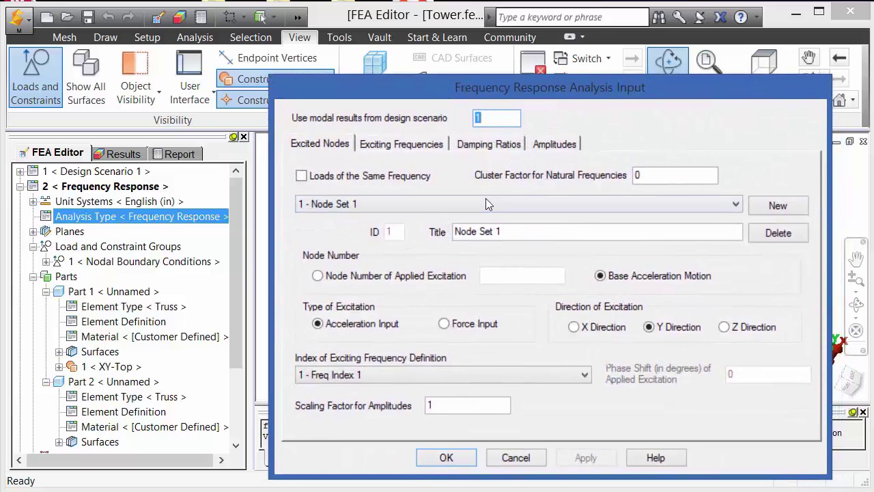
pyautogui.click(516, 378)
pyautogui.click(515, 355)
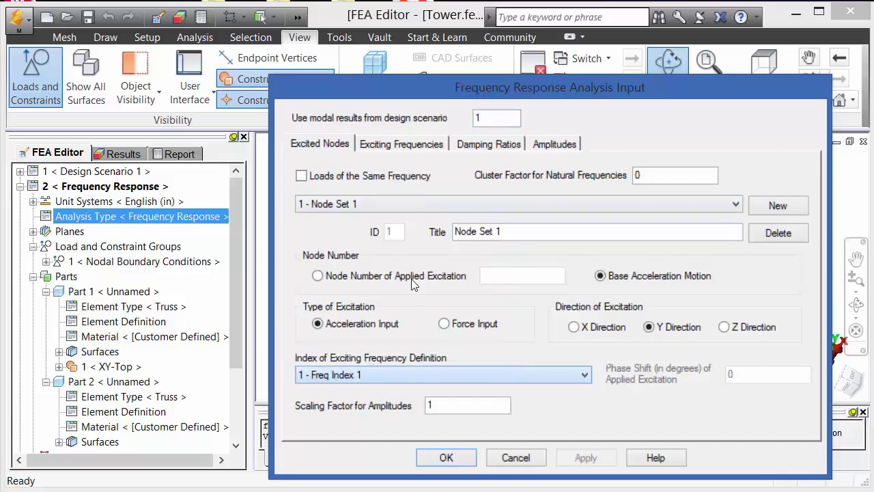
pyautogui.click(420, 146)
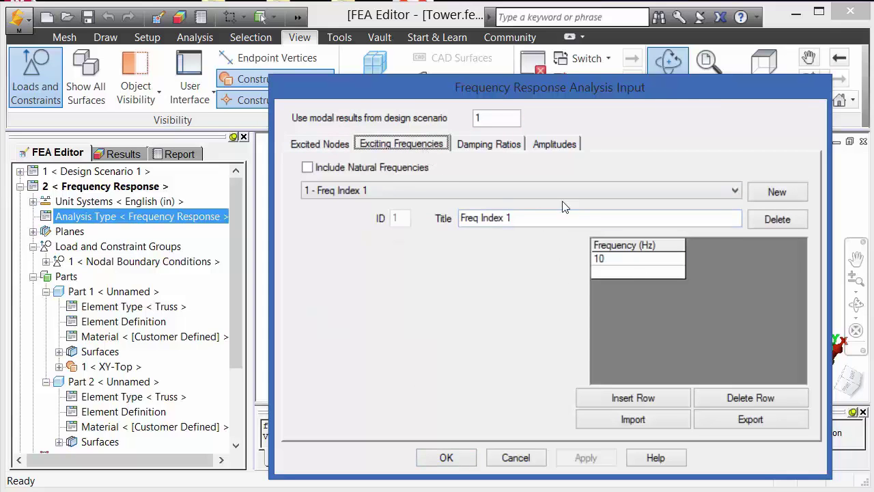
# - Review the damping ratio graph and table, cancelling a damping table import without choosing a file
pyautogui.click(499, 146)
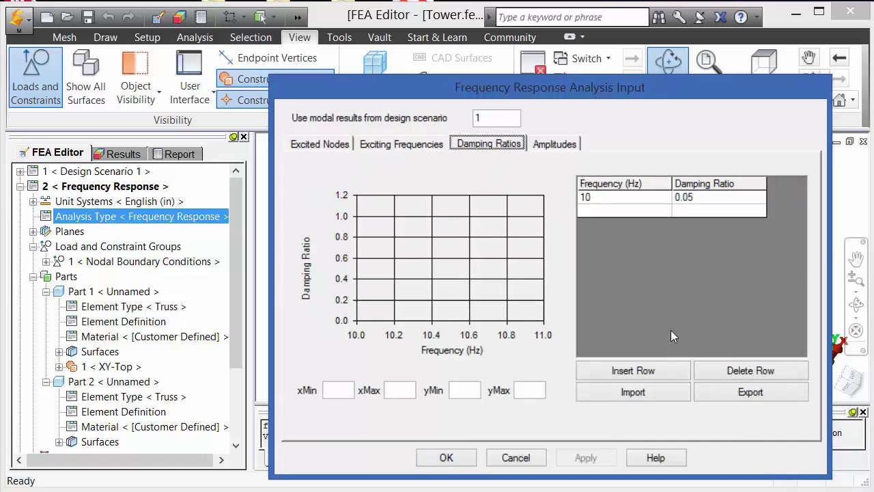
pyautogui.click(669, 391)
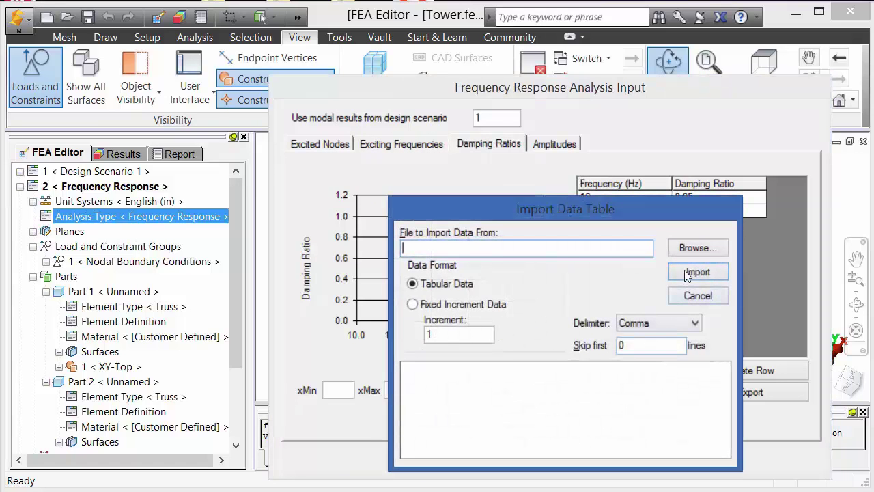
pyautogui.click(697, 248)
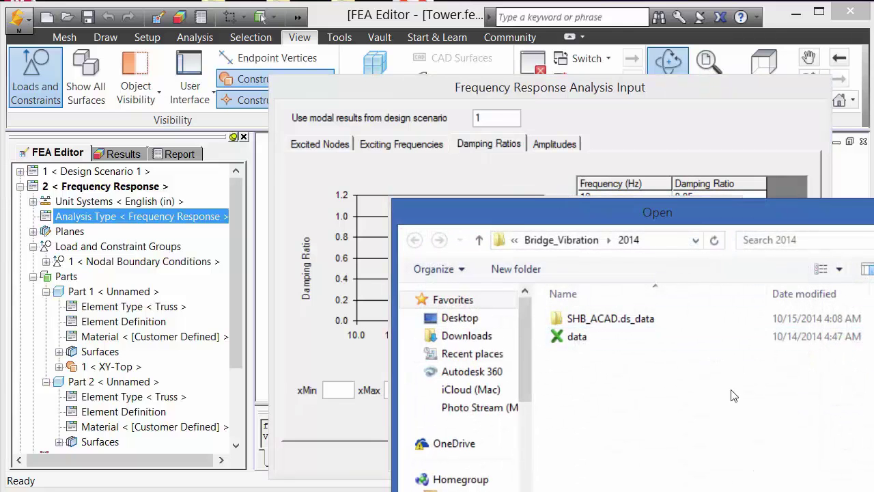
pyautogui.press('Escape')
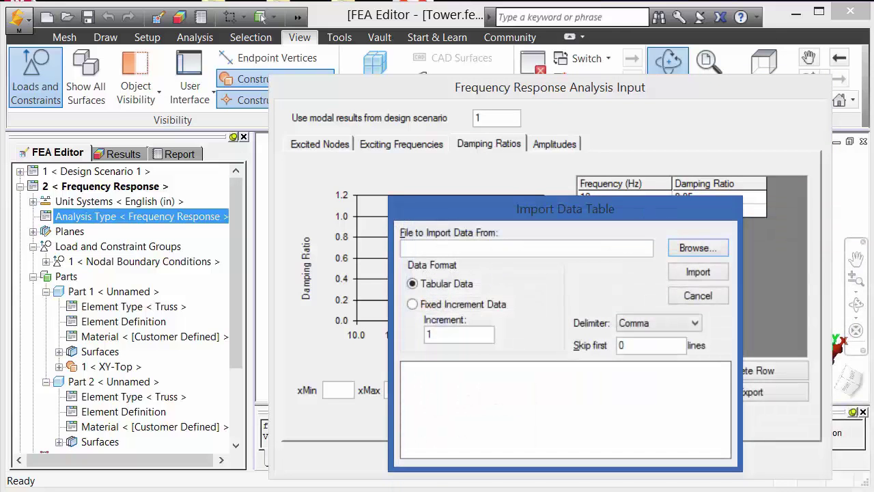
pyautogui.press('Escape')
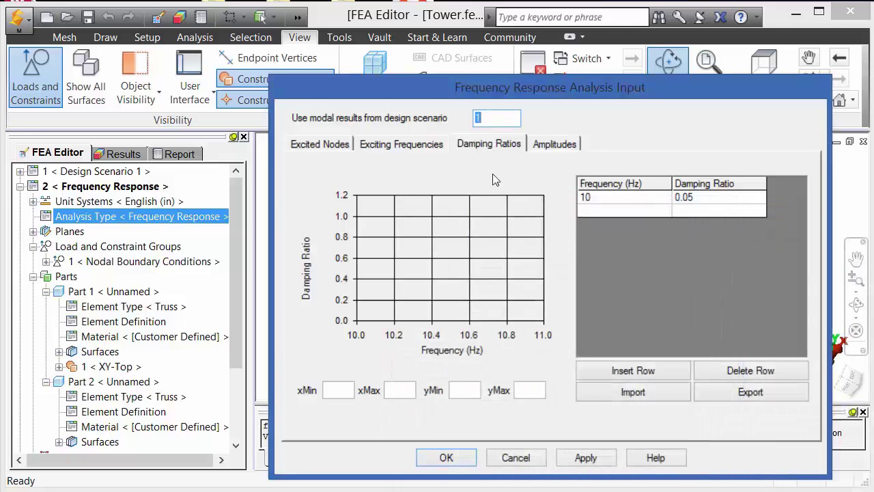
# - Check the amplitude settings, then open the Exercise frame model
pyautogui.click(553, 147)
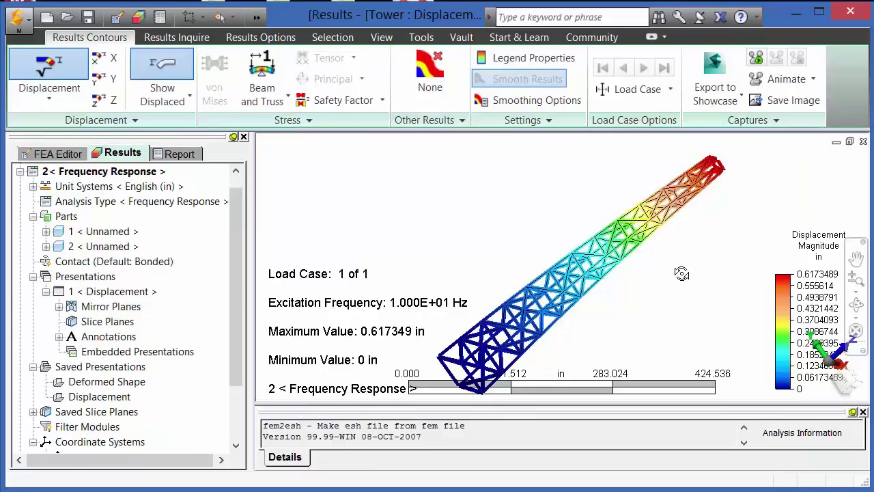
pyautogui.click(285, 97)
pyautogui.click(273, 228)
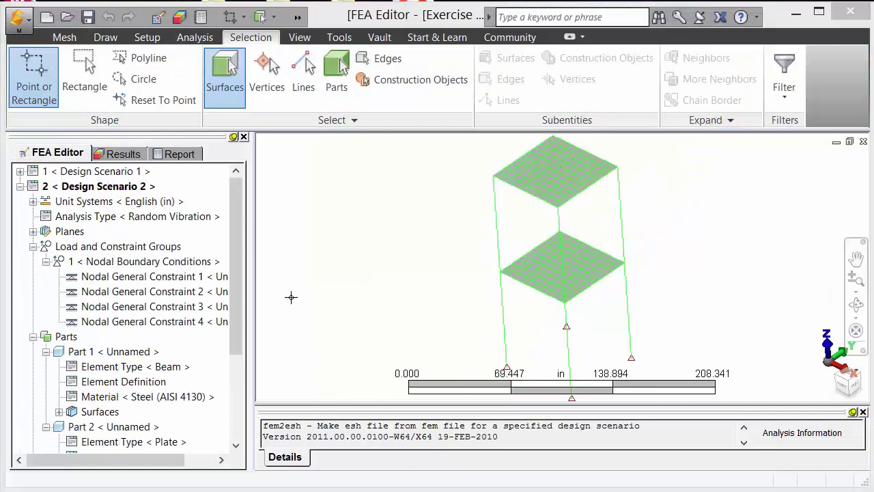
# - Open the frame's Random Vibration analysis data and reveal Input Spectrum 1 (75–250 (in/s²)²/Hz over 0–50 Hz)
pyautogui.click(149, 216)
pyautogui.rightClick(149, 217)
pyautogui.click(181, 228)
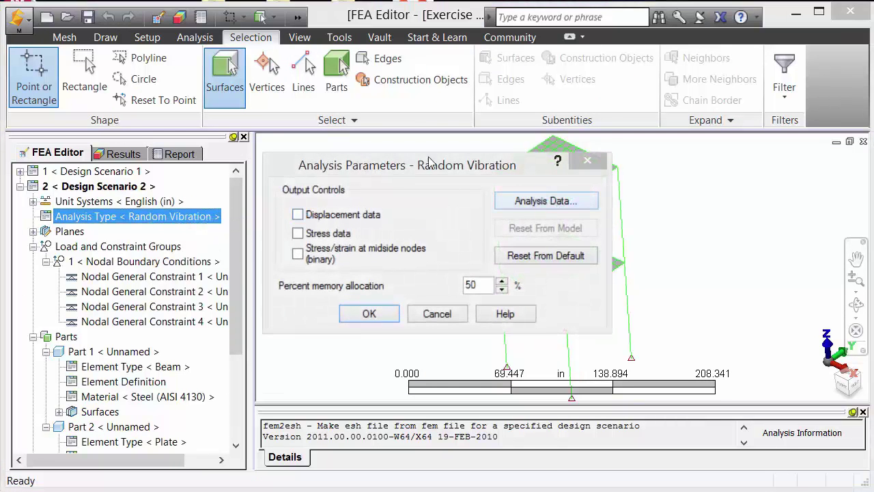
pyautogui.click(537, 200)
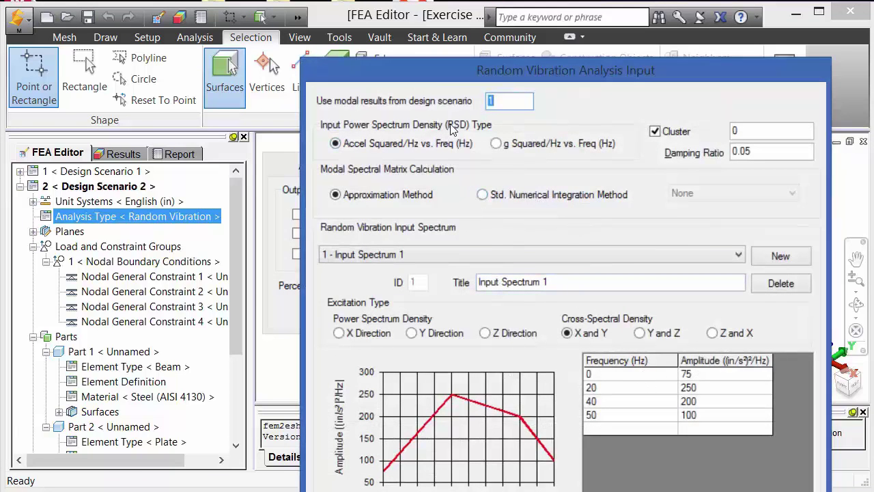
pyautogui.moveTo(533, 66); pyautogui.dragTo(627, 7)
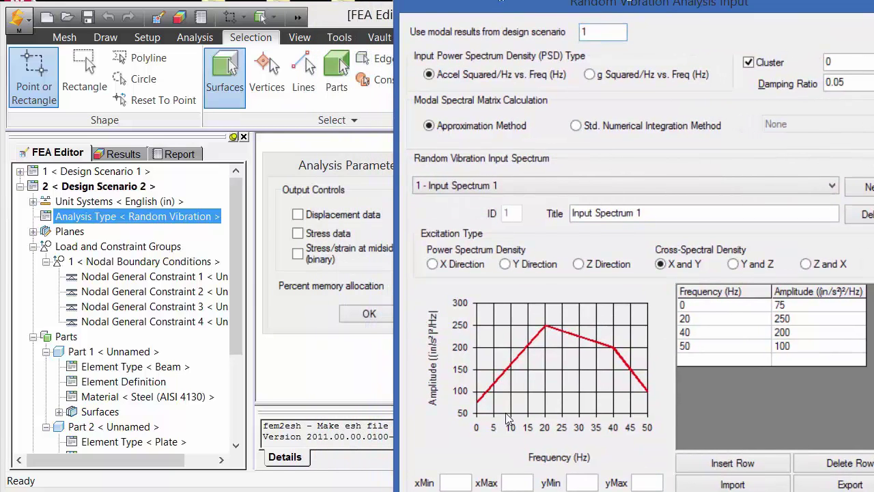
# - Close the input settings and show worst beam stress, then displacement magnitude contours
pyautogui.press('Return')
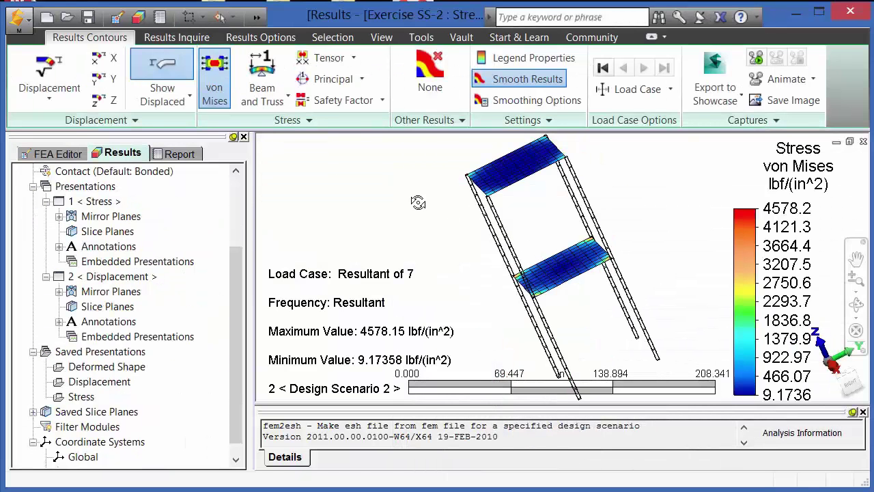
pyautogui.click(287, 101)
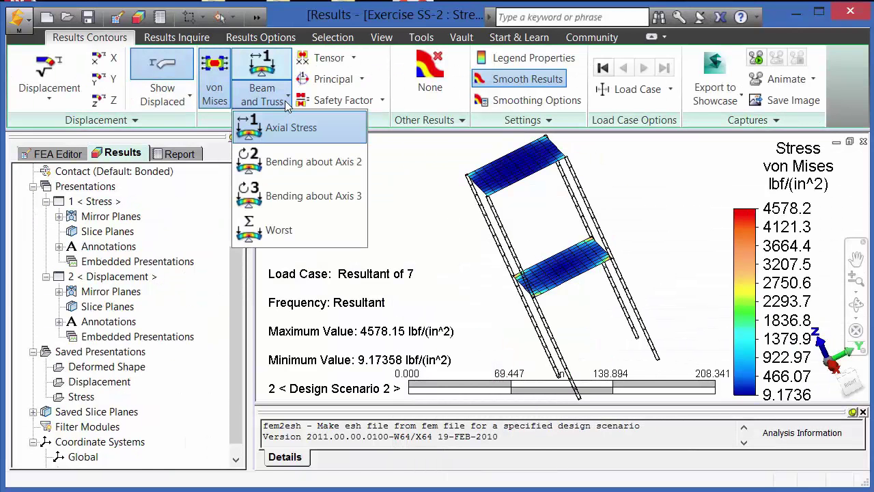
pyautogui.click(290, 228)
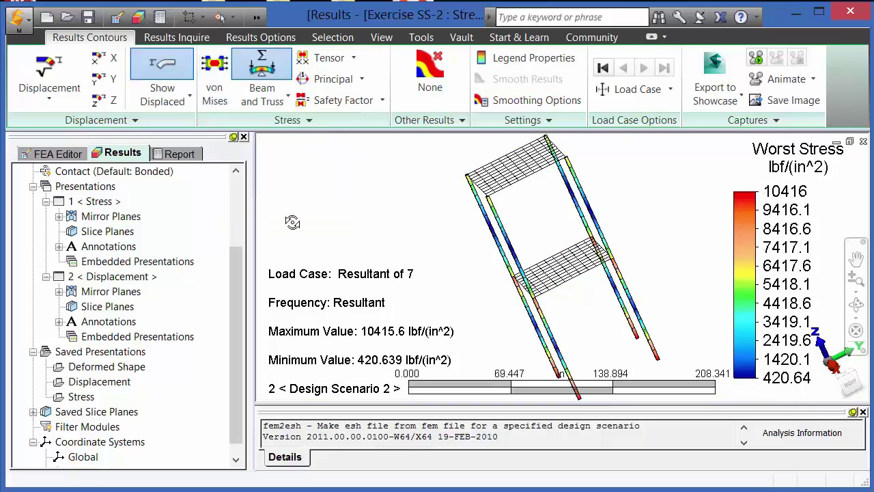
pyautogui.click(41, 71)
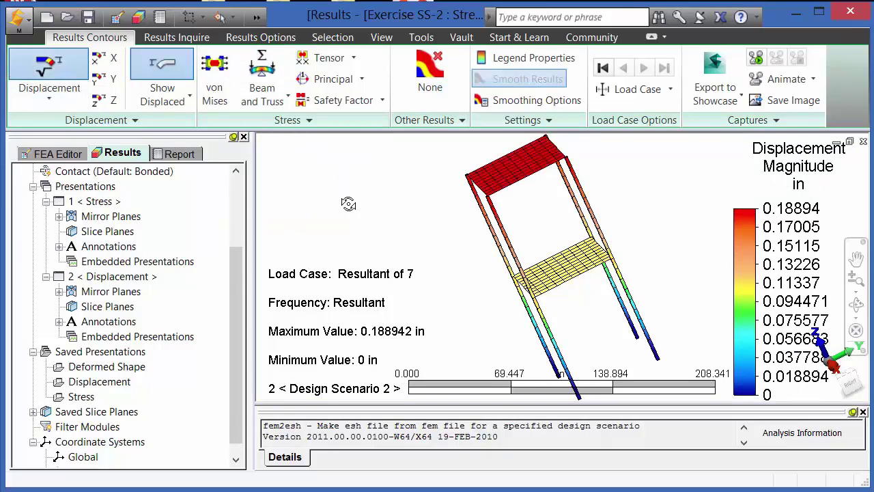
# - Step the displacement results from the first load case to load case 6 of 7 (9.99347 cycles/s)
pyautogui.click(603, 68)
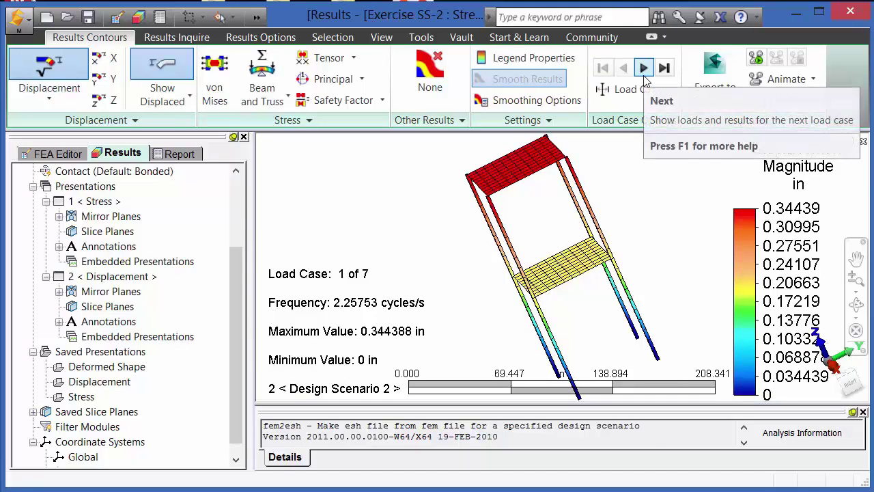
pyautogui.click(644, 69)
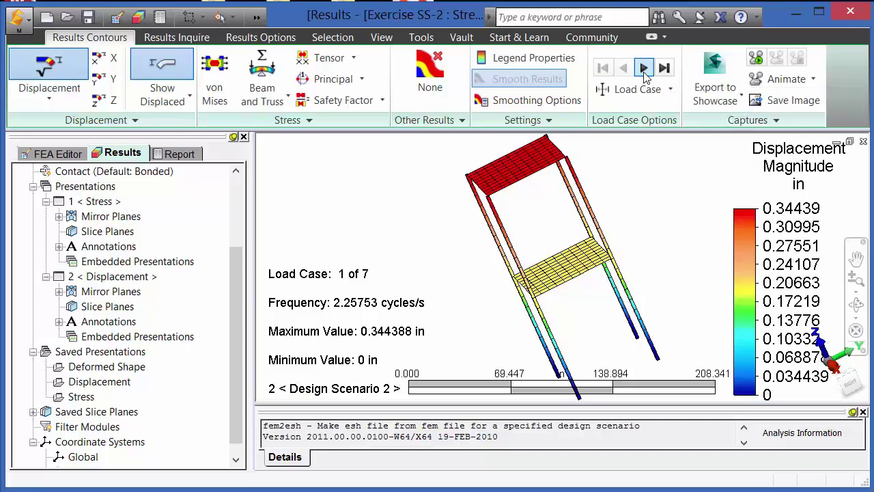
pyautogui.click(644, 68)
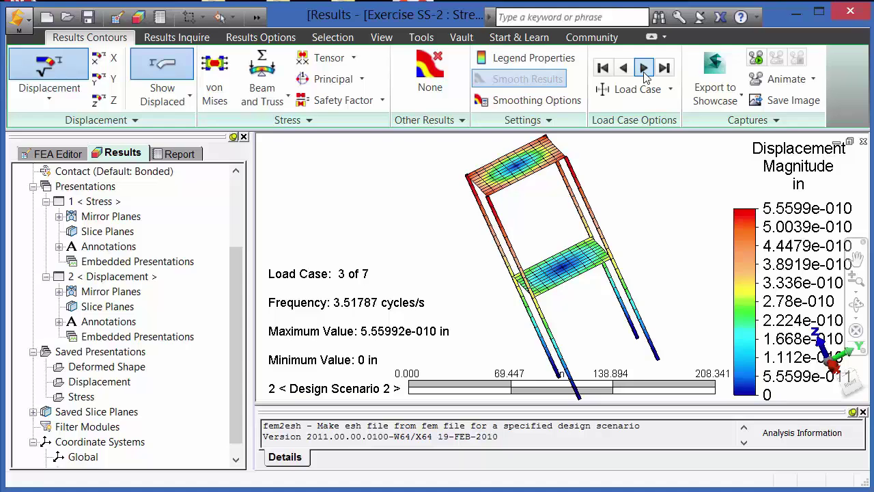
pyautogui.click(644, 71)
pyautogui.click(644, 68)
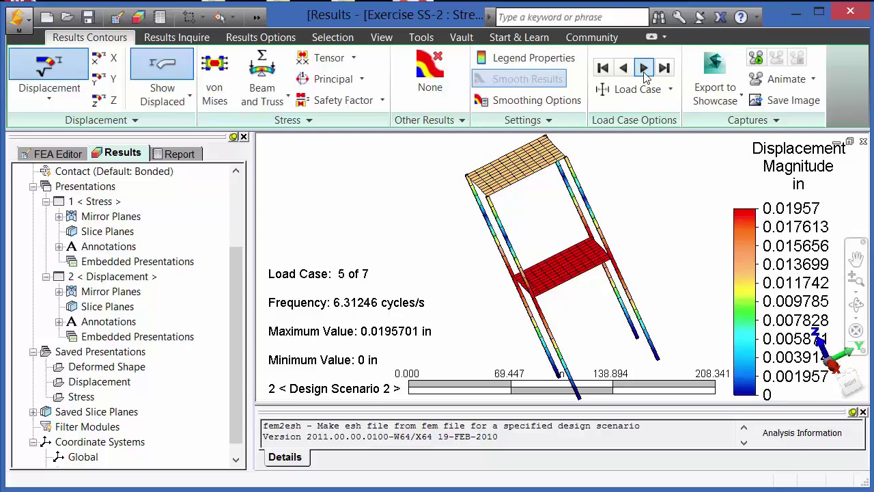
pyautogui.click(644, 69)
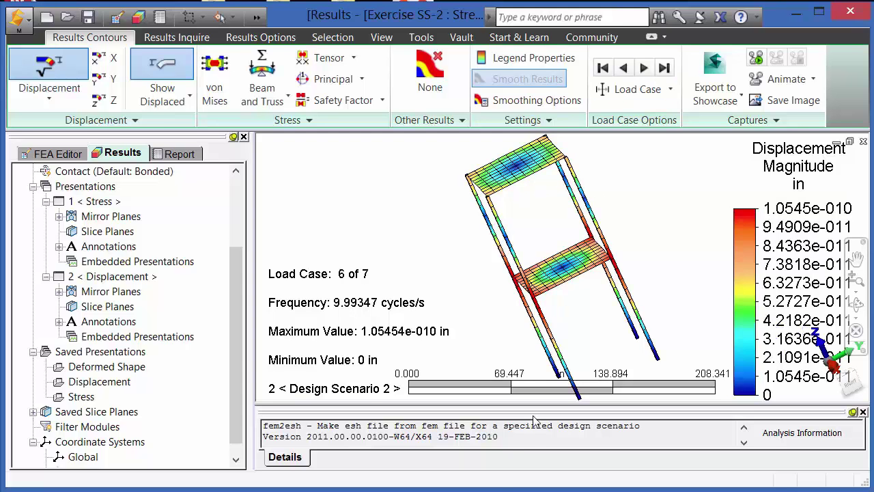